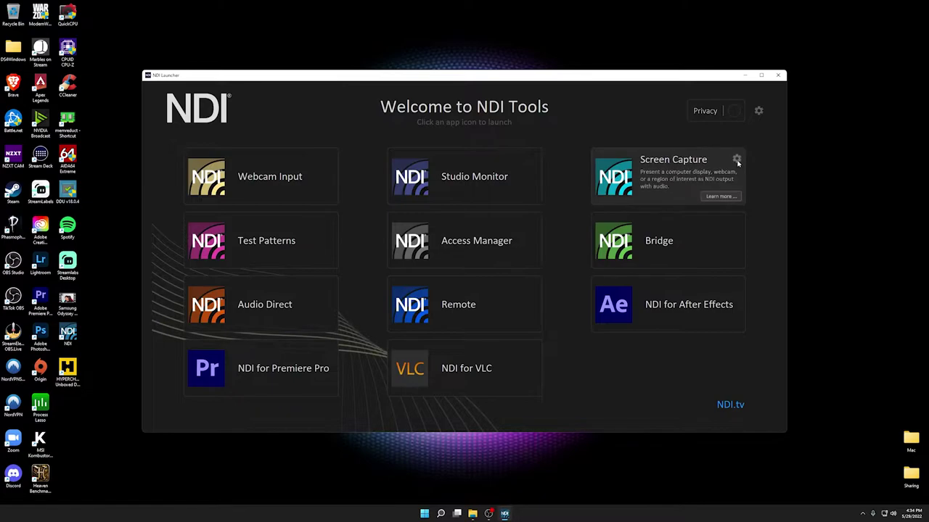
Step: Reveal the Screen Capture and Screen Capture HX versions in the NDI launcher
click(738, 161)
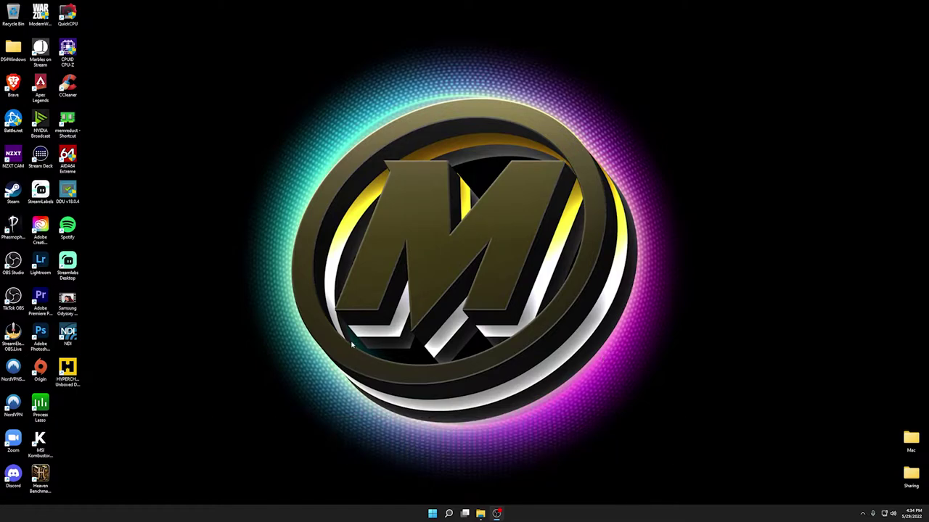
Step: Reopen NDI Tools from its desktop icon and launch standard Screen Capture, not the HX version
double_click(68, 338)
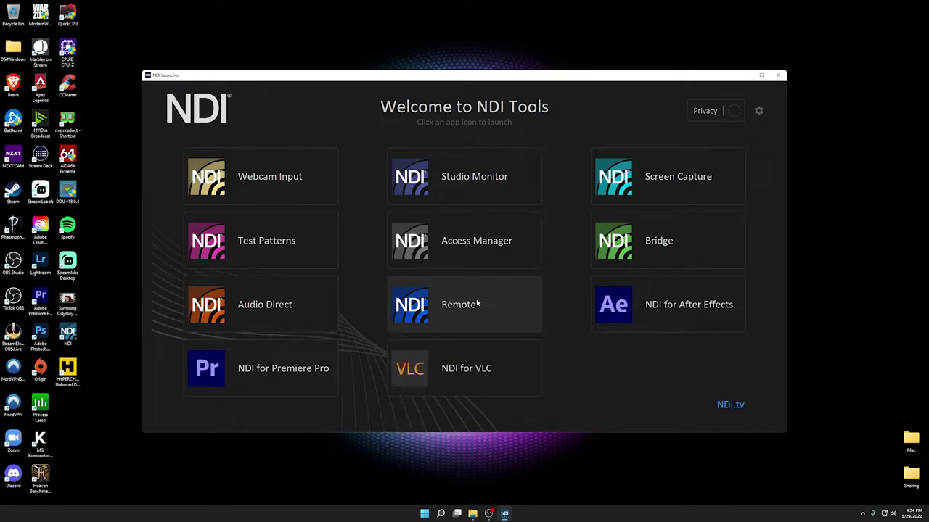
mouse_move(735, 160)
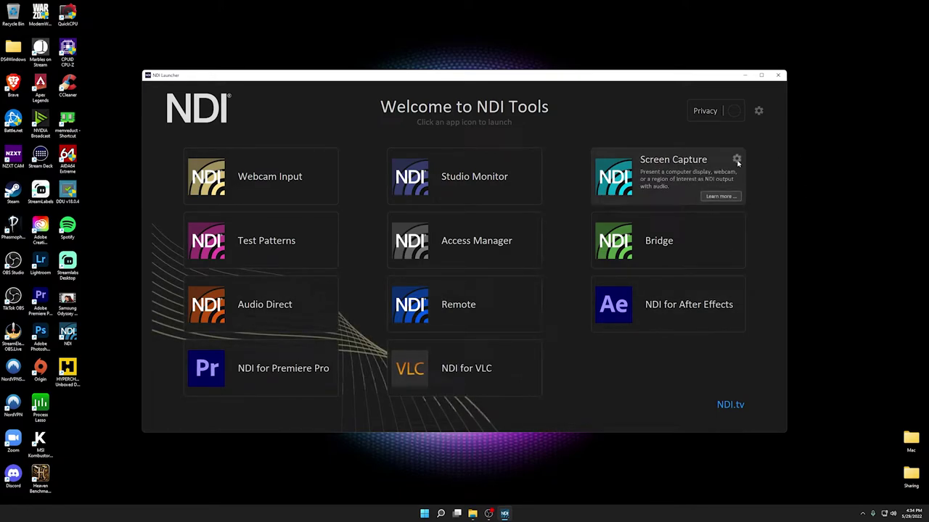
click(732, 165)
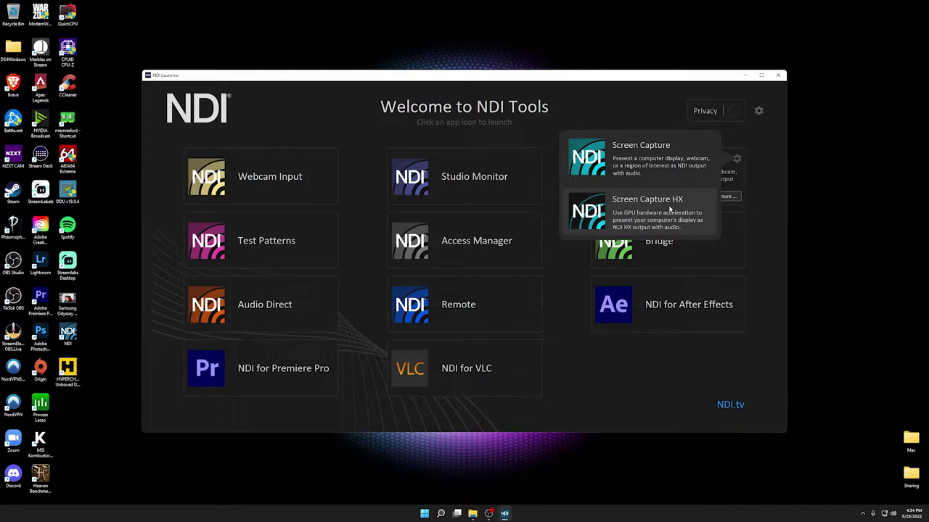
click(665, 159)
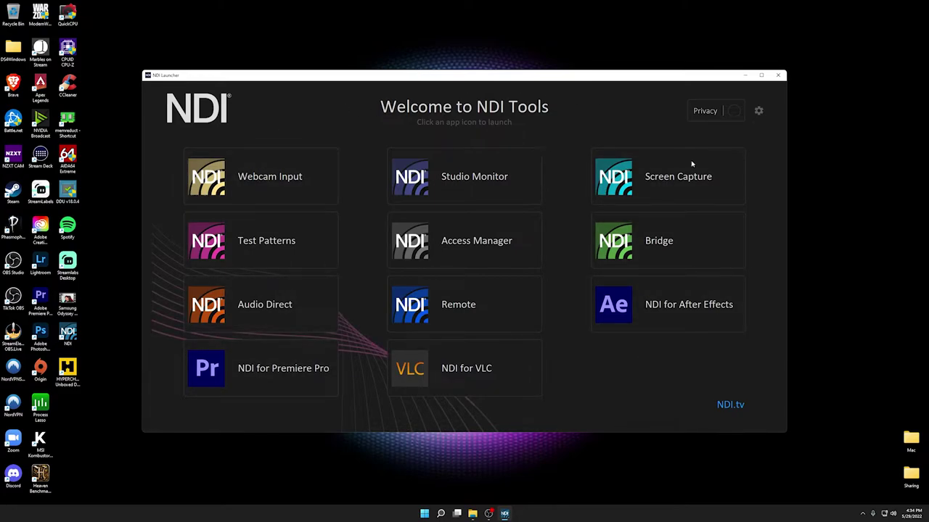
Step: Bring up the NDI Screen Capture tray menu's Framerate options, currently on Use monitor frame-rate
click(866, 515)
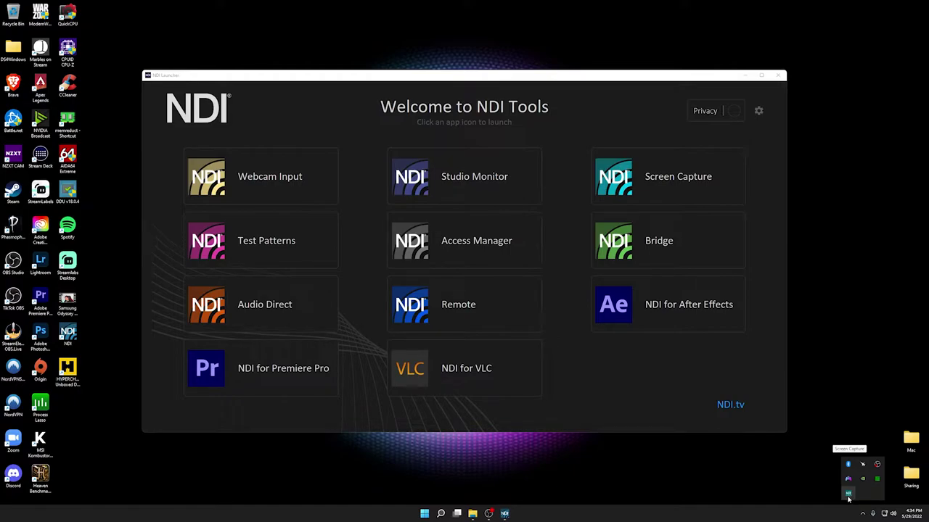
right_click(849, 498)
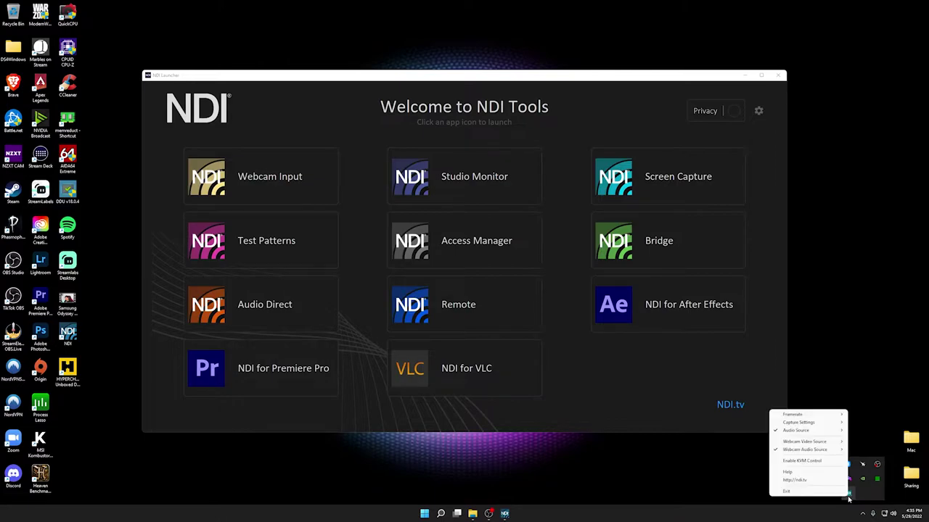
mouse_move(808, 417)
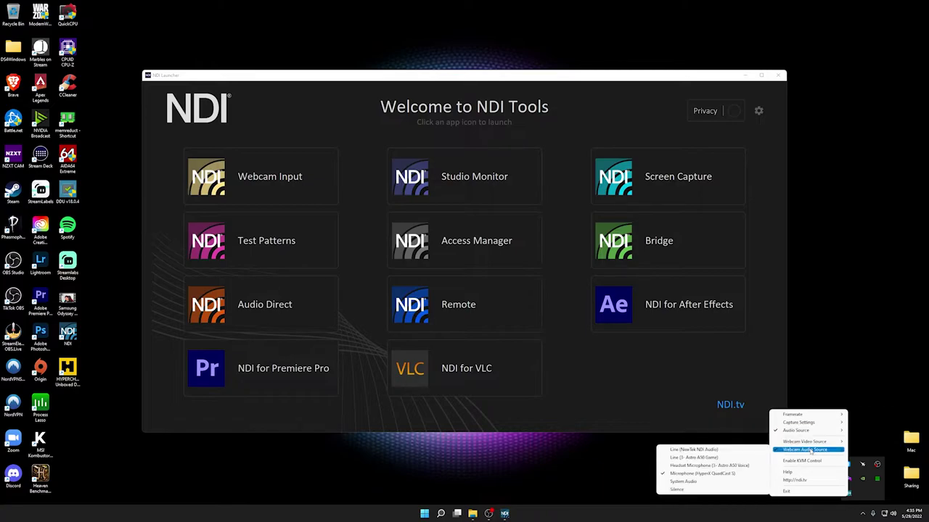
click(810, 451)
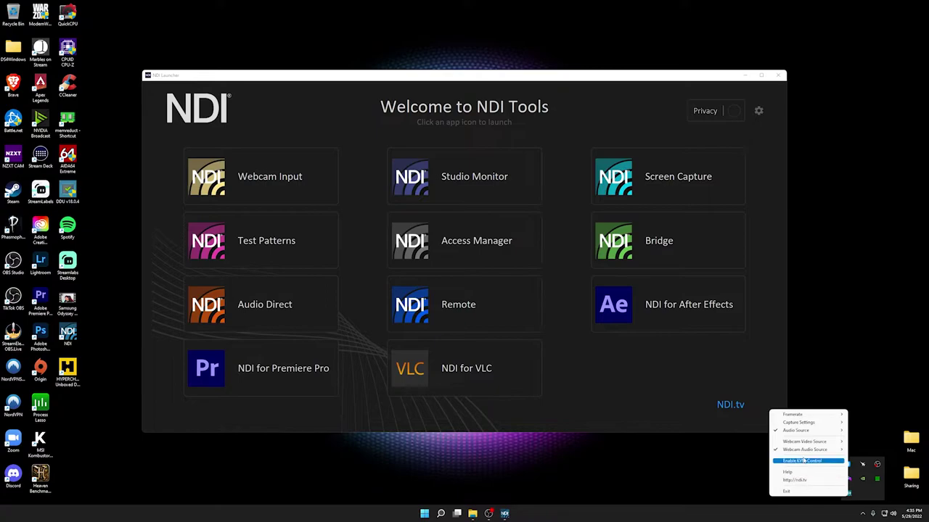
mouse_move(796, 433)
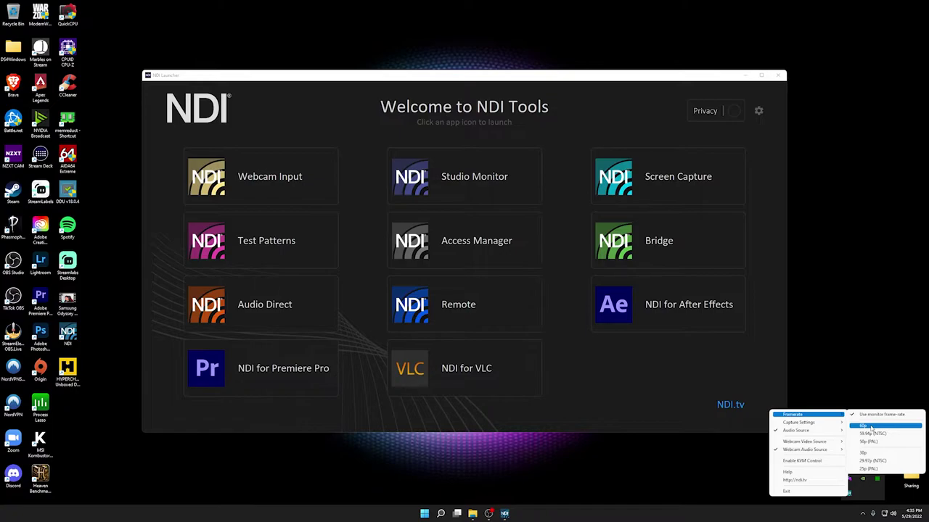
Step: Set Screen Capture to 60p, confirm System Audio as its audio source, and close the launcher
click(872, 429)
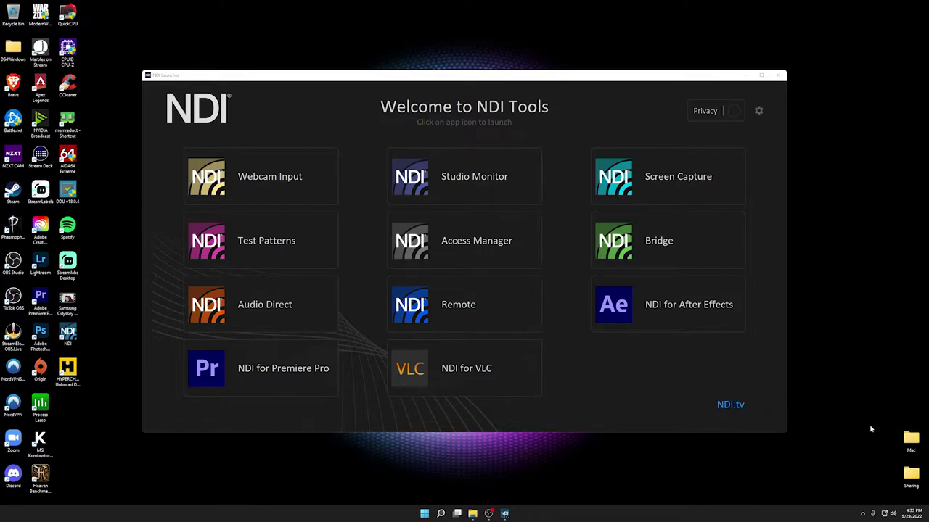
click(862, 513)
right_click(852, 499)
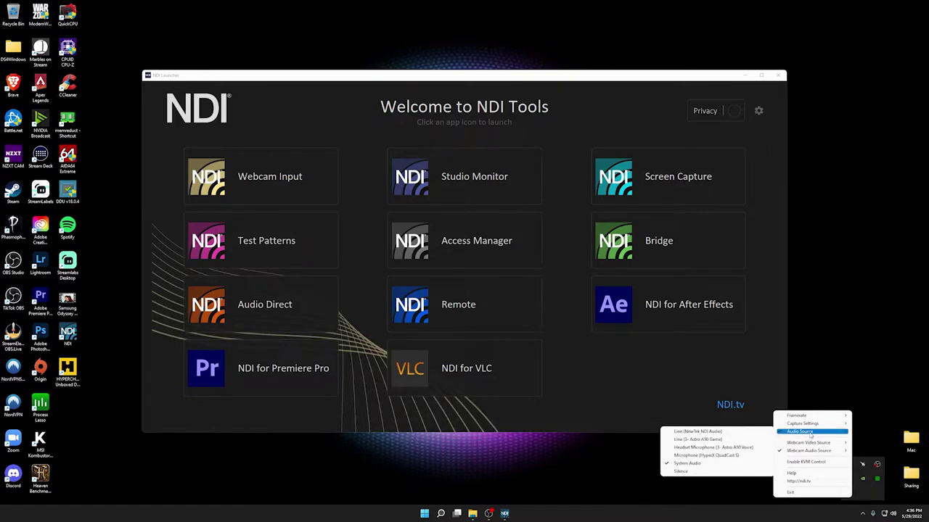
mouse_move(811, 453)
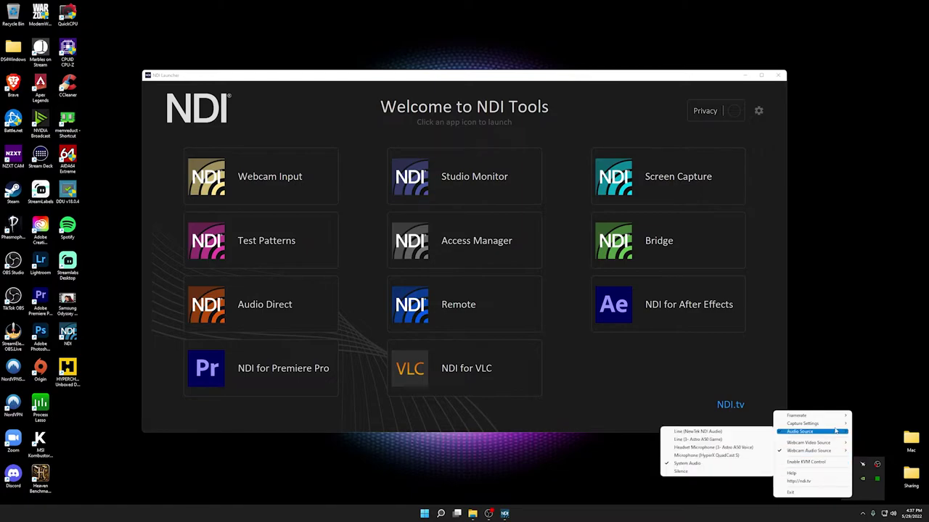
click(777, 77)
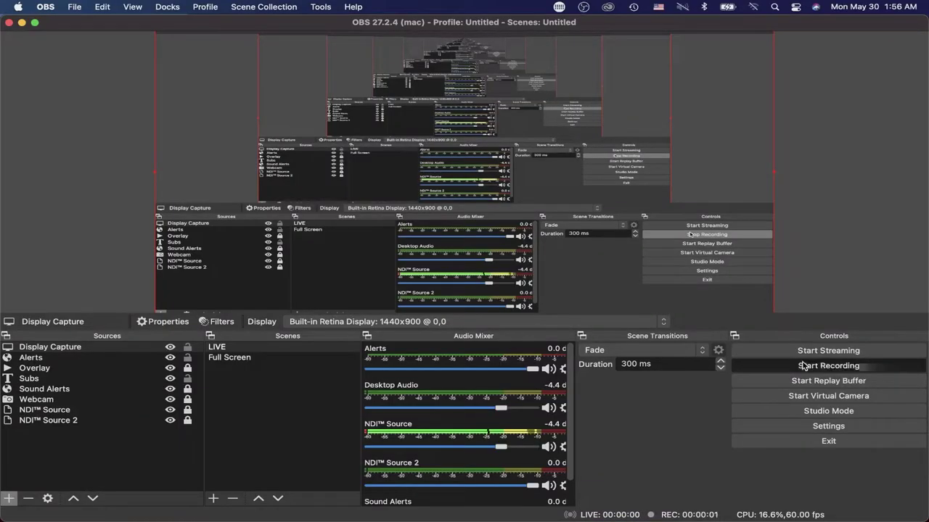
Step: Start recording in OBS and check NDI Source's available feeds, closing its properties unchanged
click(803, 365)
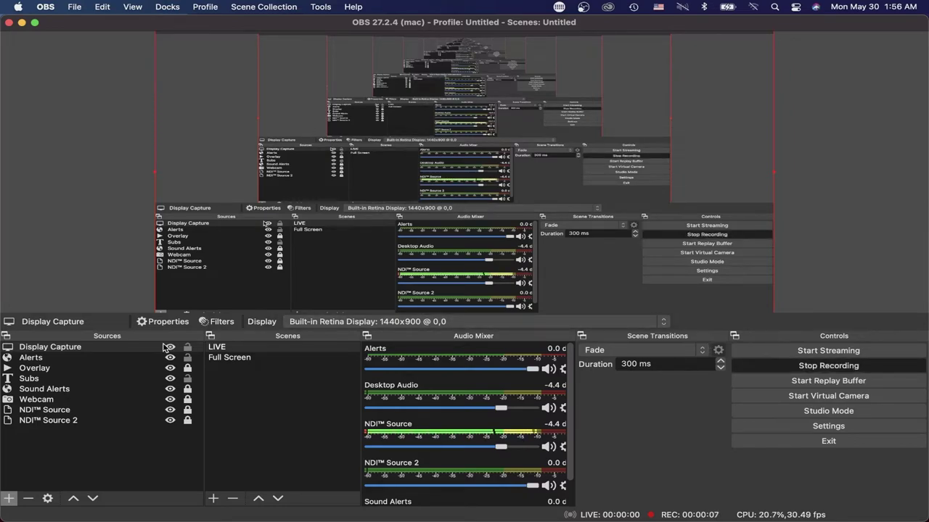
click(100, 410)
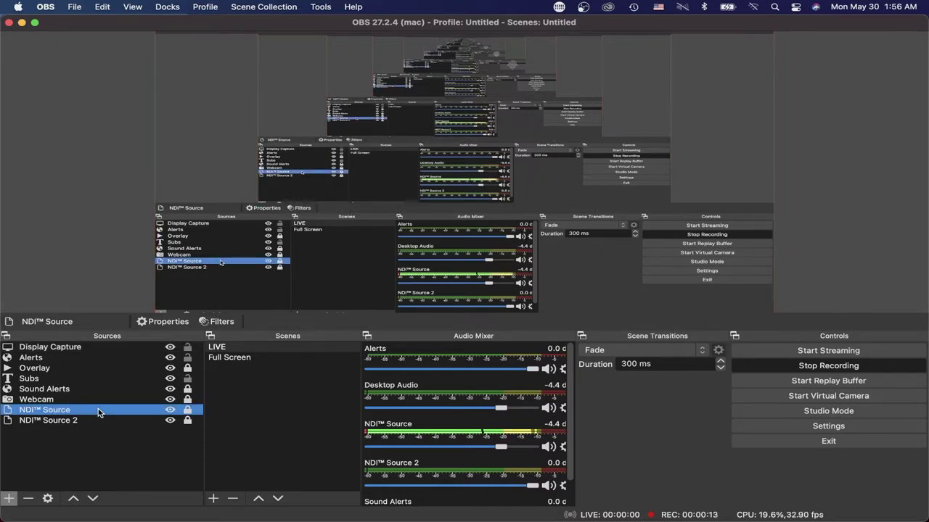
double_click(98, 410)
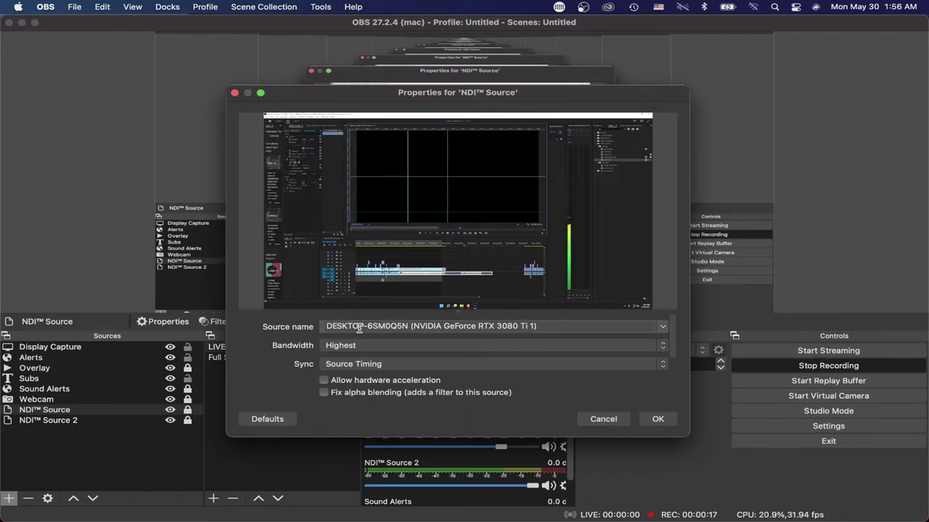
click(662, 329)
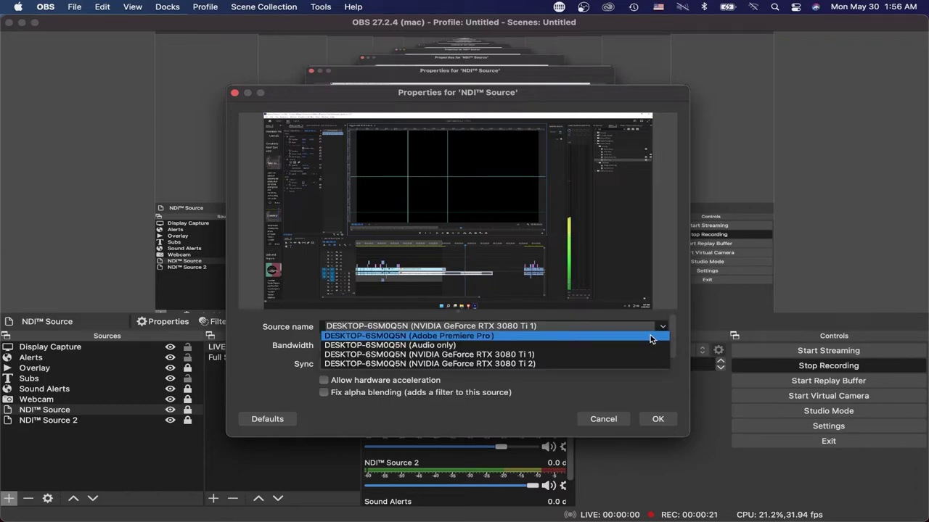
click(649, 336)
click(603, 419)
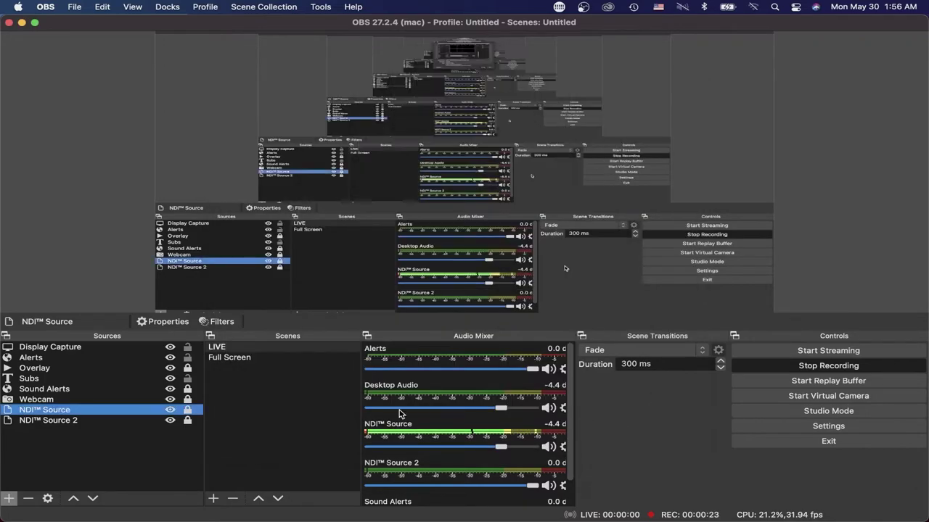
Step: Reopen NDI Source's properties, keep the RTX 3080 Ti 1 feed, and confirm with OK
click(99, 423)
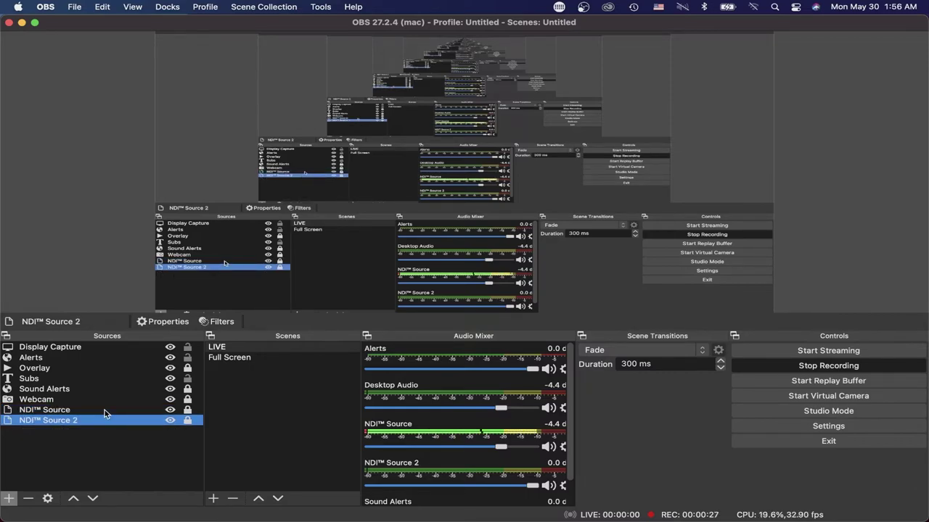
double_click(104, 410)
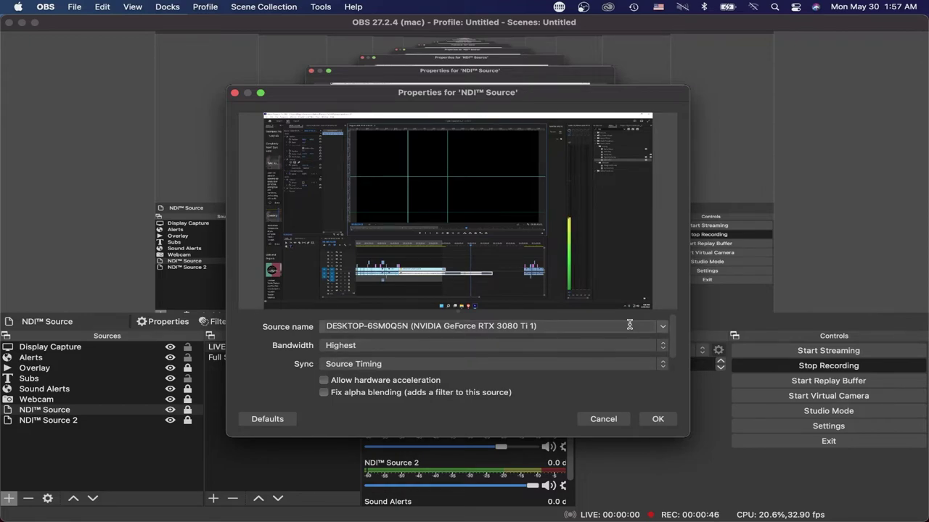
click(662, 330)
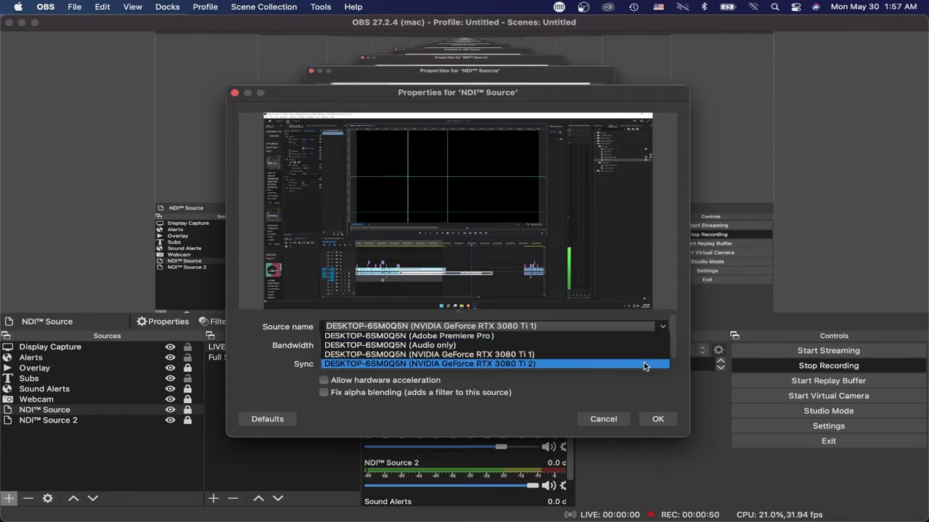
click(622, 396)
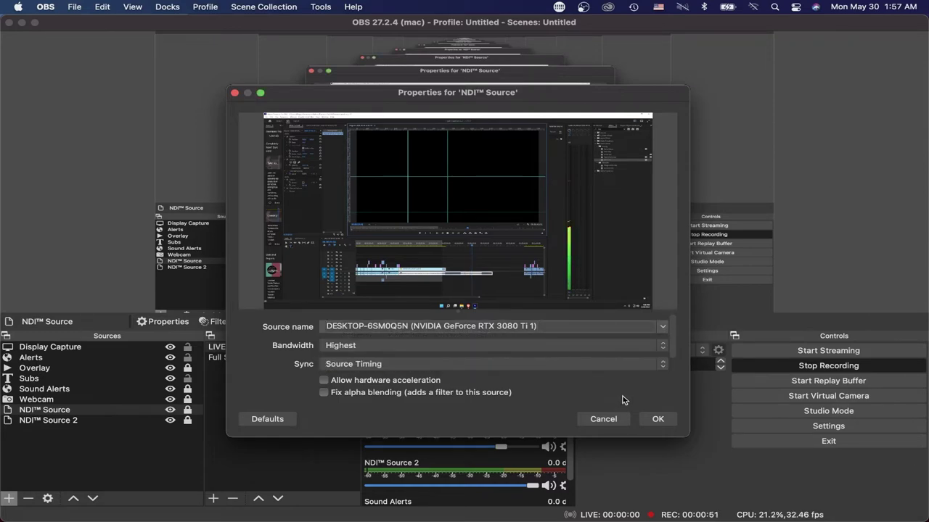
click(654, 421)
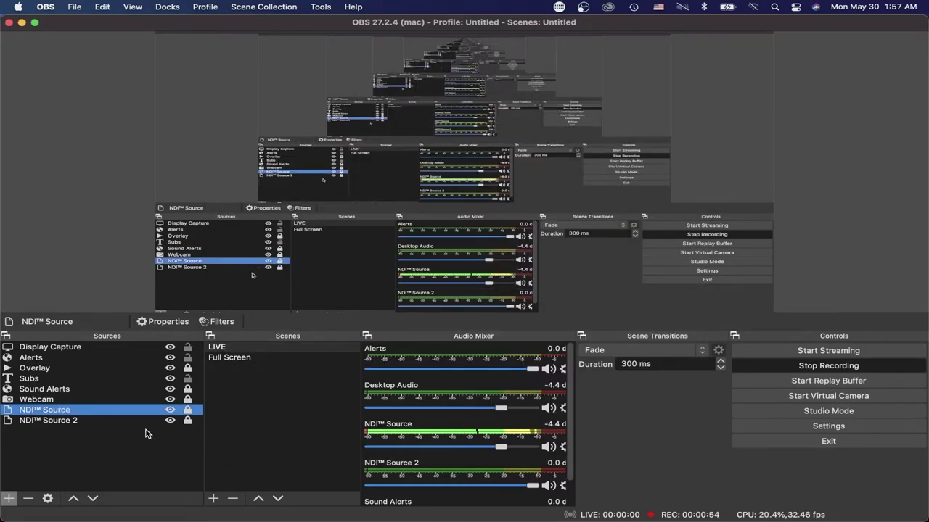
Step: Switch NDI Source 2 to the DESKTOP-6SM0QSN (Audio only) feed and confirm with OK
click(125, 420)
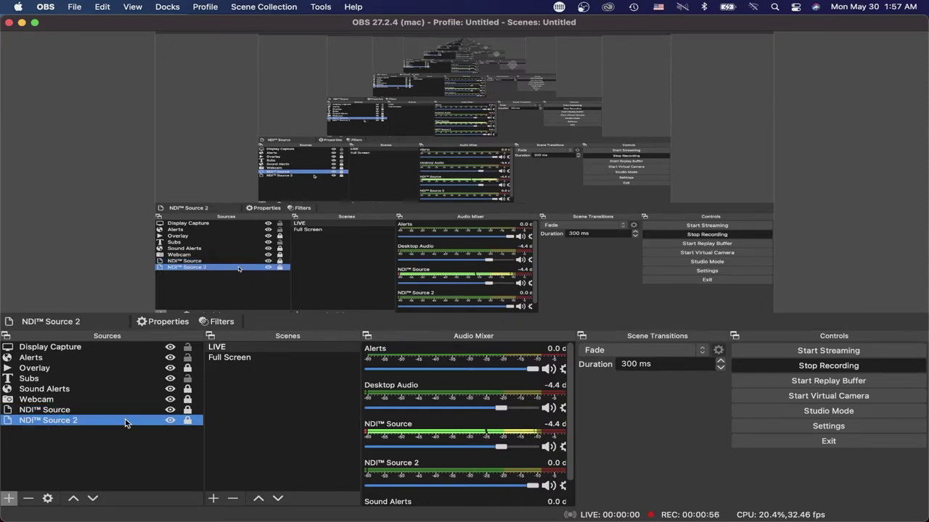
double_click(125, 421)
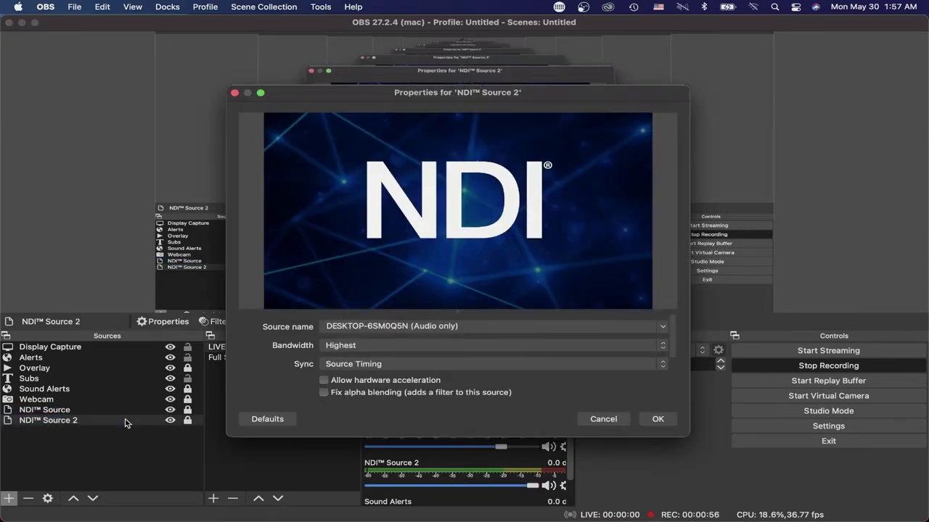
click(666, 331)
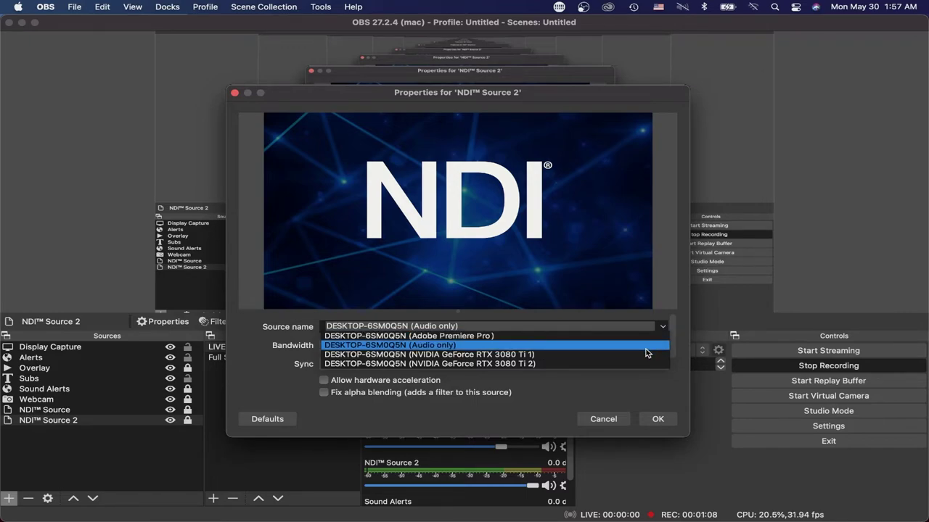
click(645, 349)
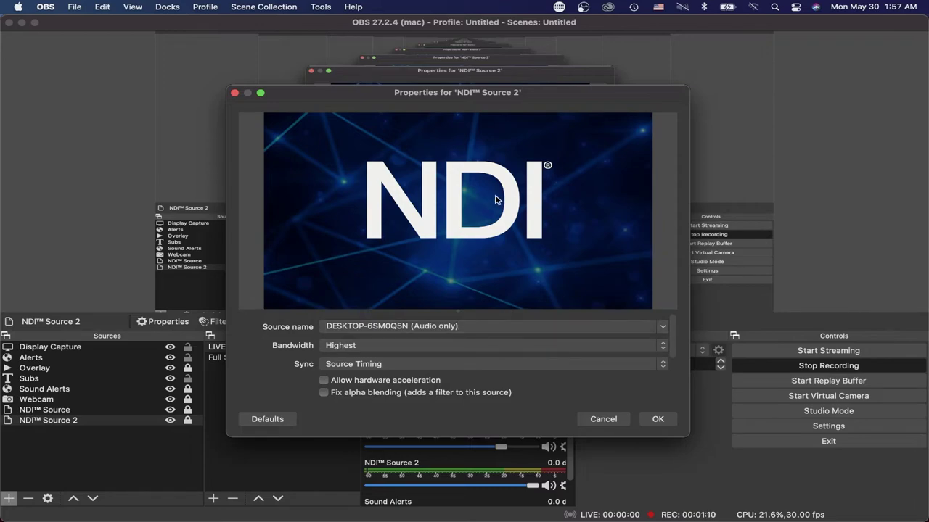
scroll(499, 387, down, 5)
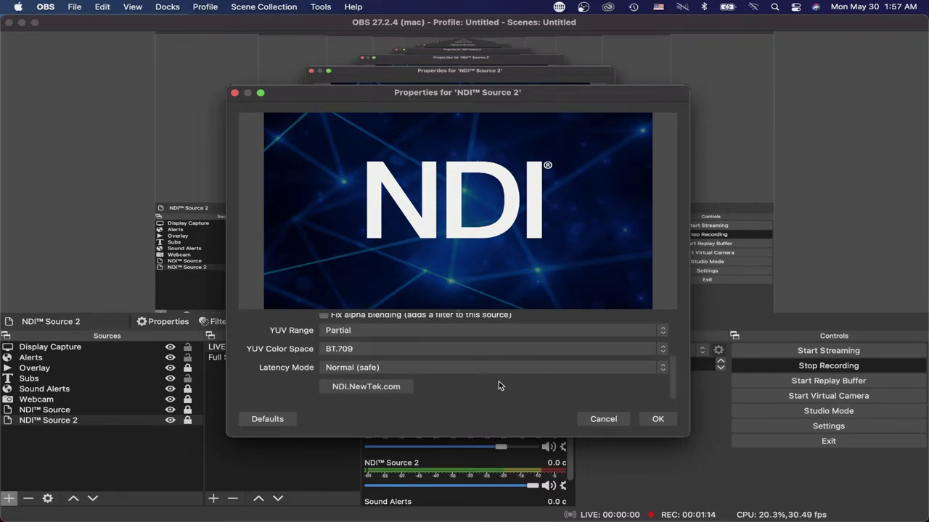
scroll(498, 387, up, 5)
click(657, 420)
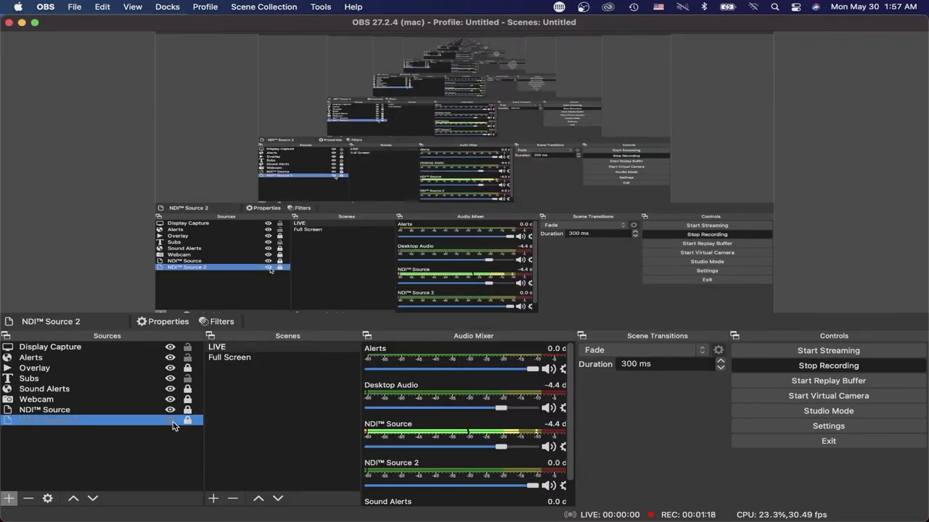
Step: Make NDI Source 2 visible and drag it up near Subs and Sound Alerts
click(171, 421)
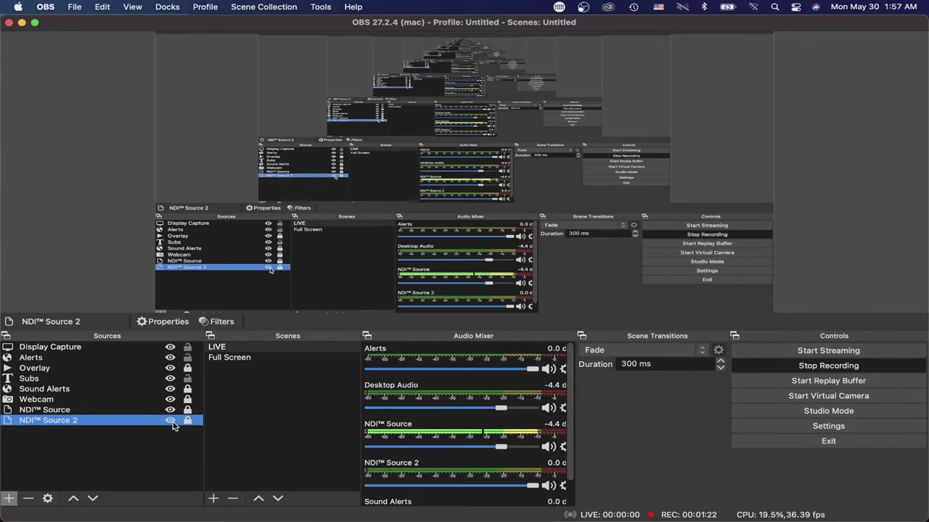
click(172, 422)
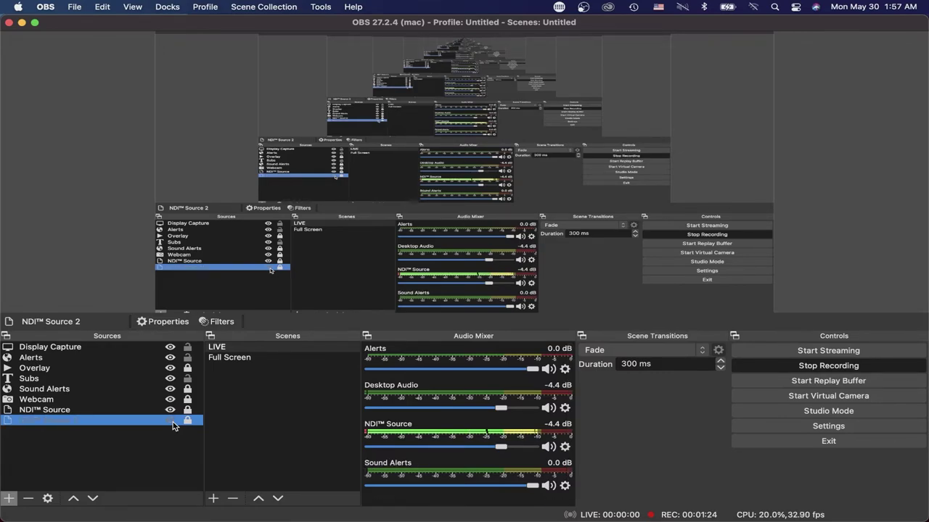
click(172, 423)
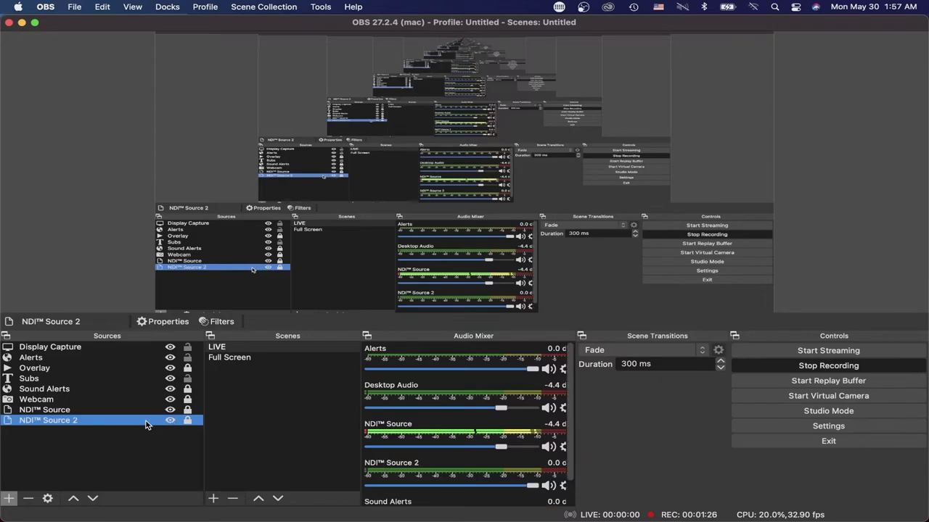
mouse_move(149, 425)
mouse_down()
mouse_move(150, 413)
mouse_move(147, 427)
mouse_up()
mouse_move(160, 425)
mouse_down()
mouse_move(150, 348)
mouse_move(148, 429)
mouse_up()
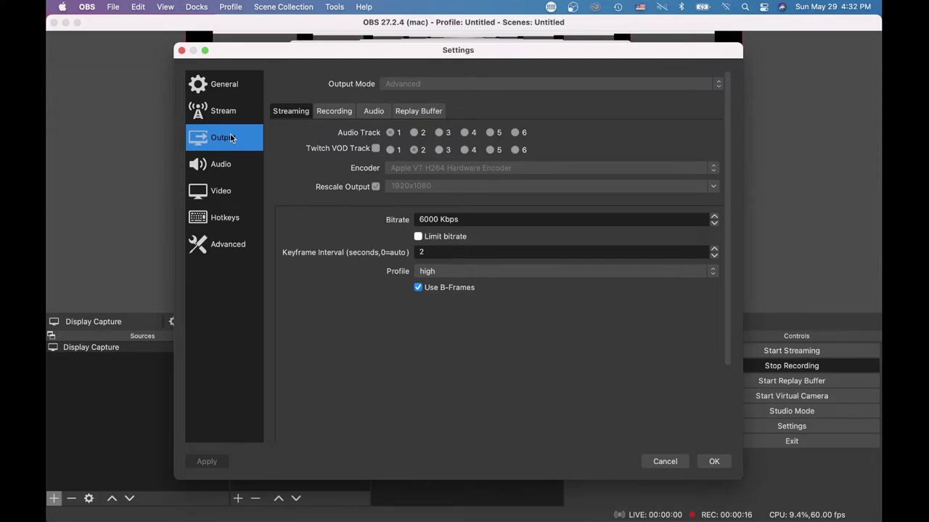
Step: Switch Settings to the Video page showing the 1920x1080 canvas at 60 FPS
click(226, 198)
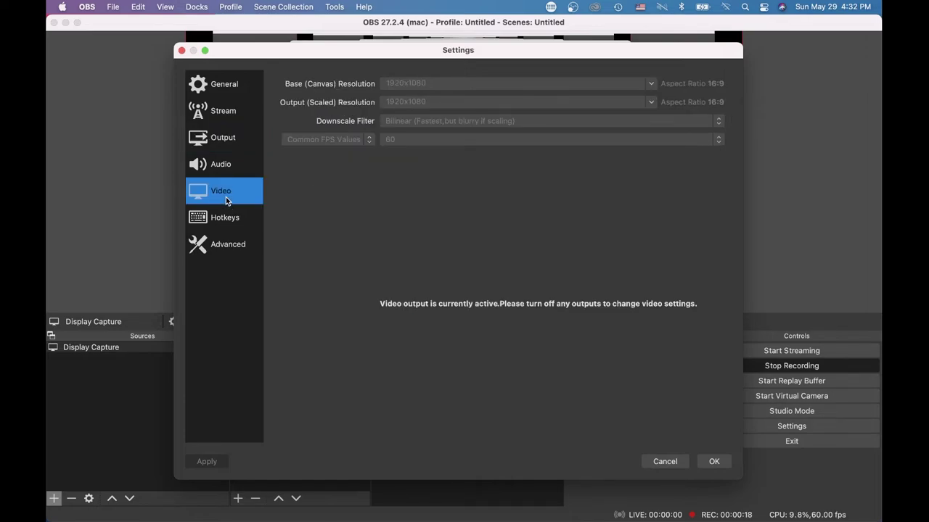